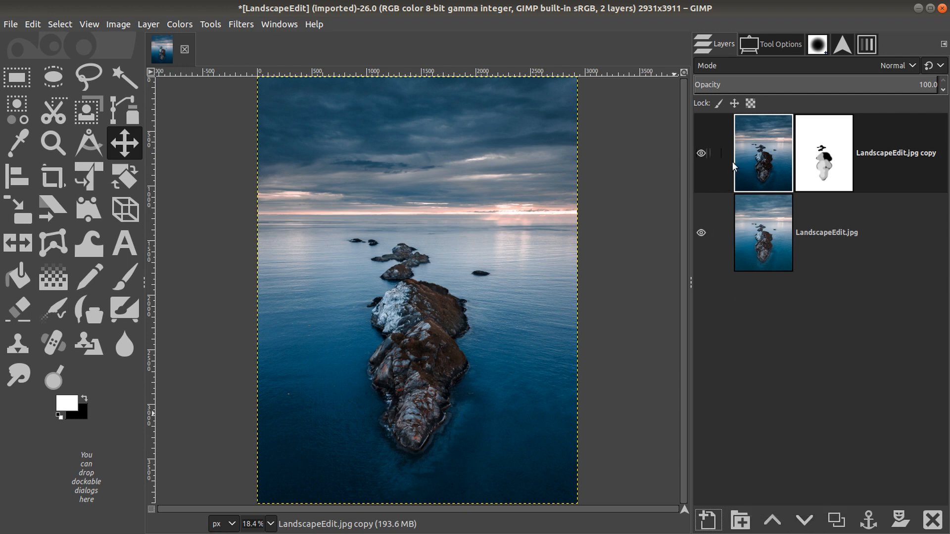
right_click(880, 167)
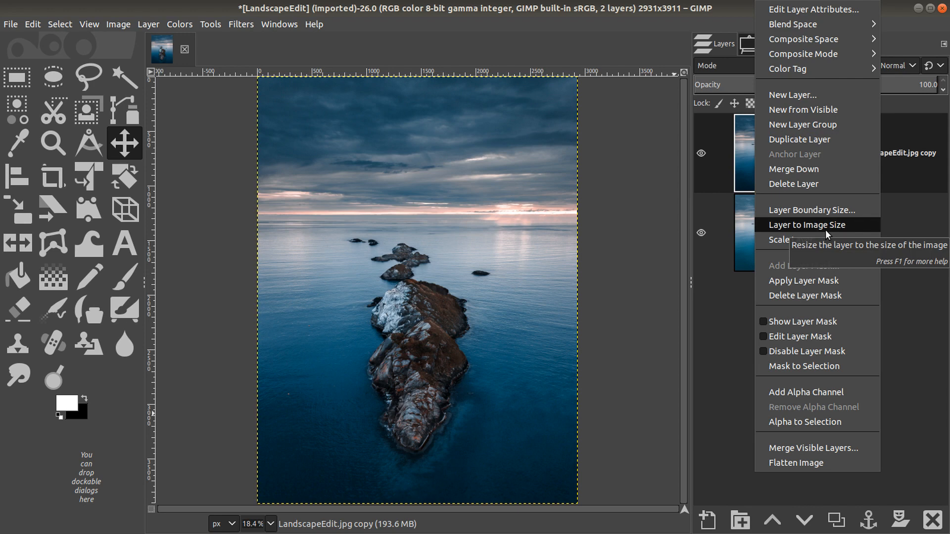
click(898, 280)
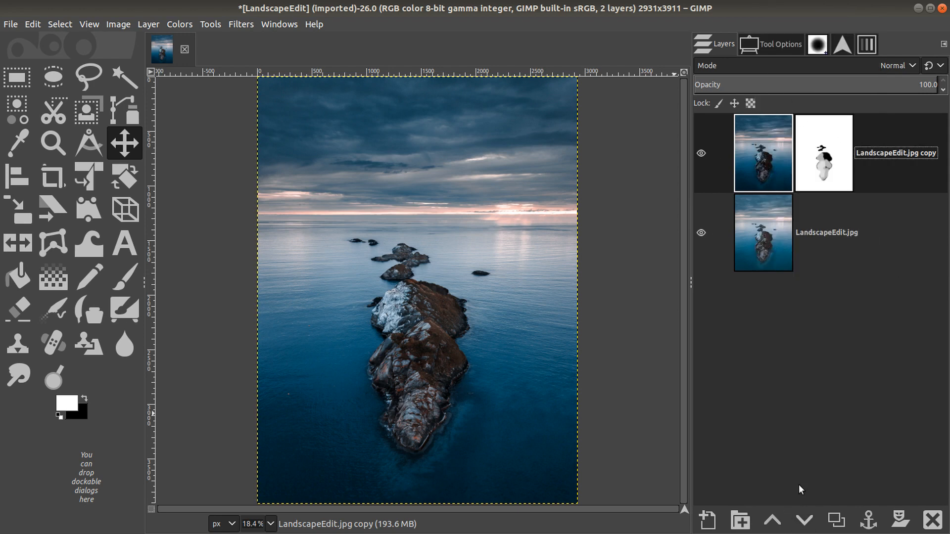
click(708, 514)
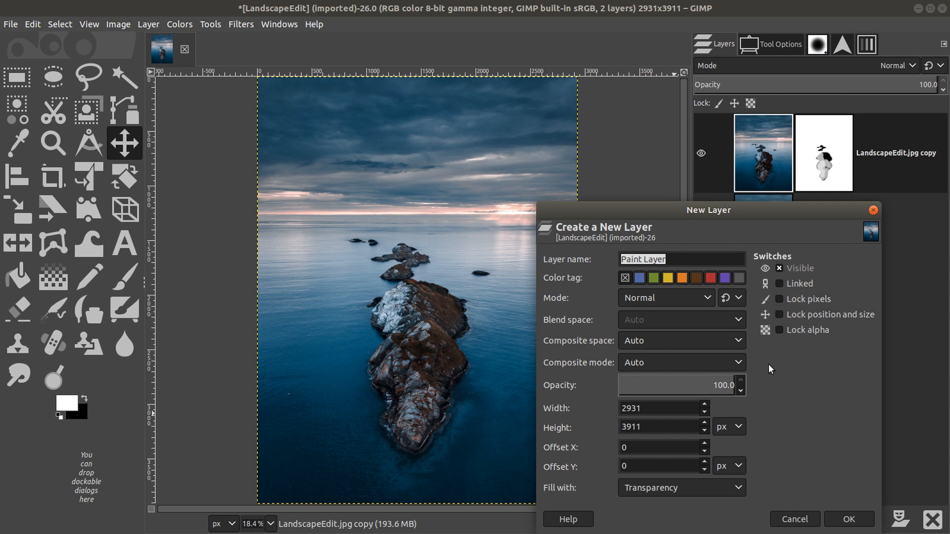
click(792, 519)
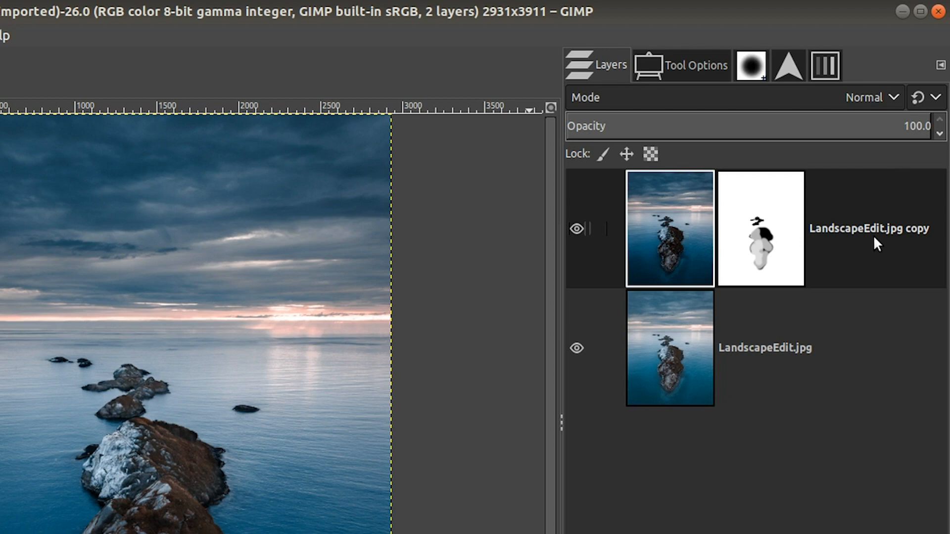
Make the LandscapeEdit.jpg copy layer's image active rather than its mask and move that layer down and to the left on the canvas.
click(797, 260)
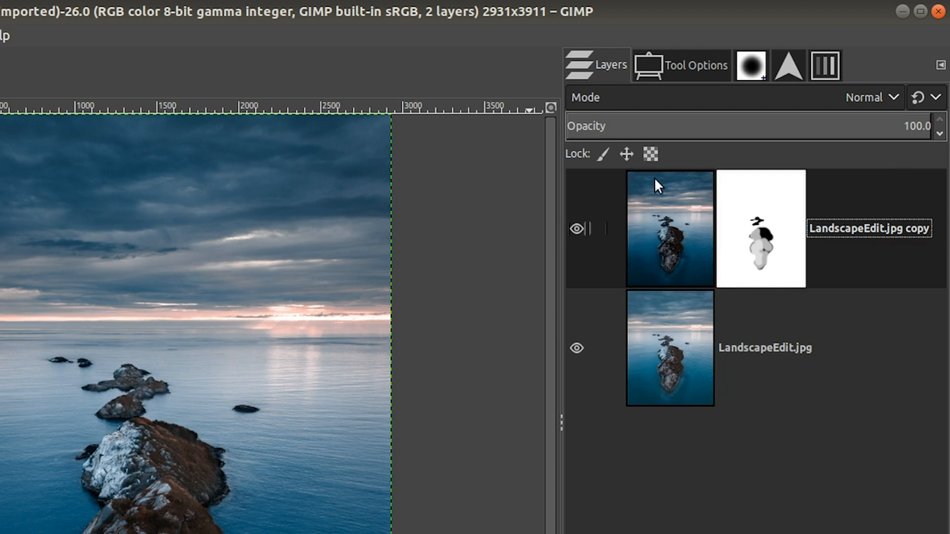
click(669, 231)
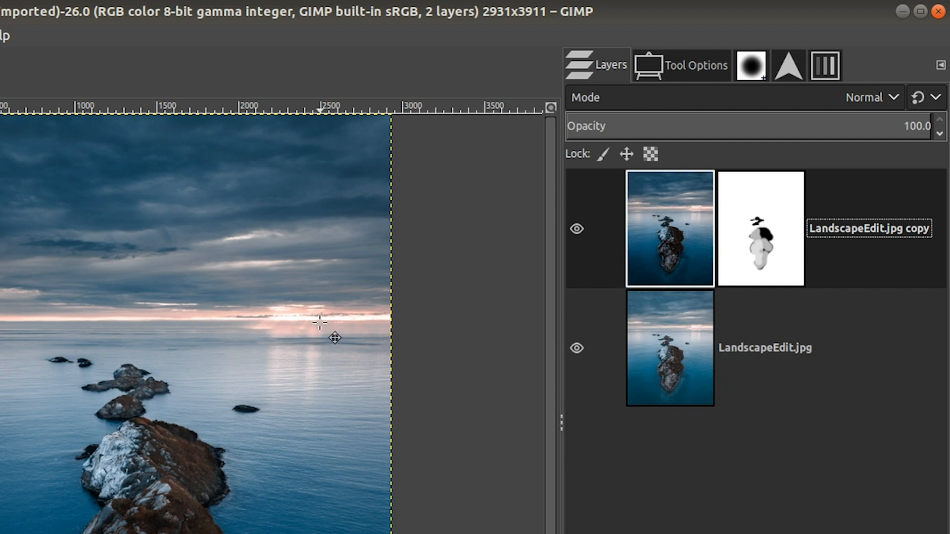
drag(334, 289, 234, 329)
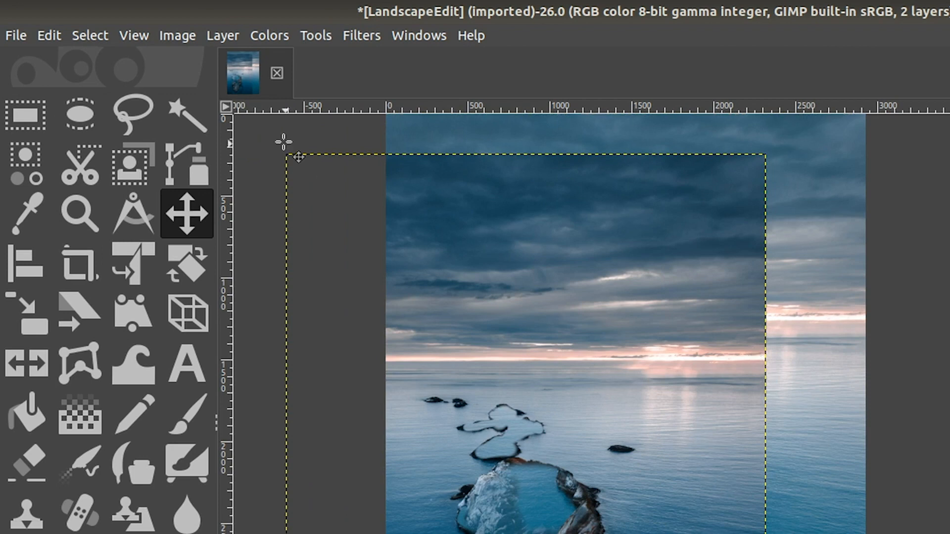
Undo the move of the LandscapeEdit.jpg copy layer.
click(53, 34)
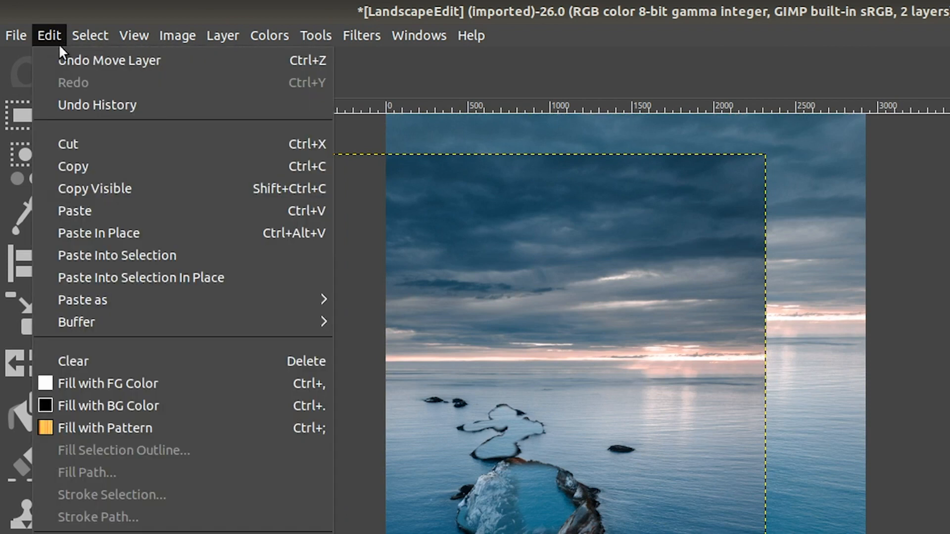
click(62, 54)
key(ctrl+z)
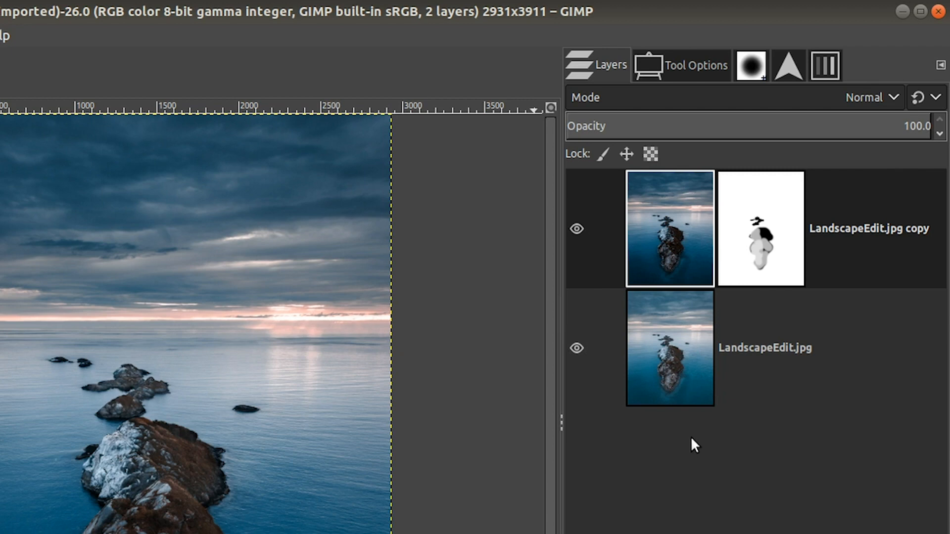
Link the LandscapeEdit.jpg copy and LandscapeEdit.jpg layers and move them together down and to the left.
click(597, 229)
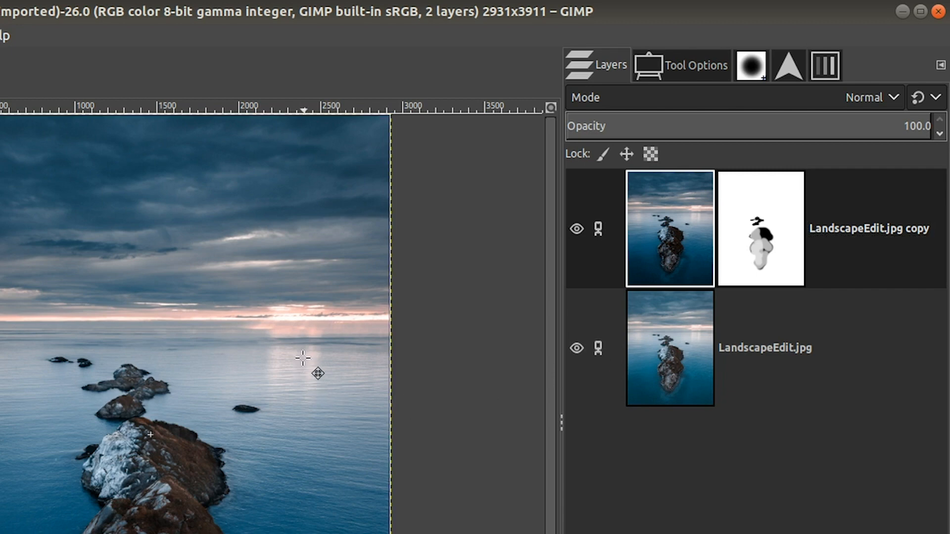
drag(314, 356, 217, 388)
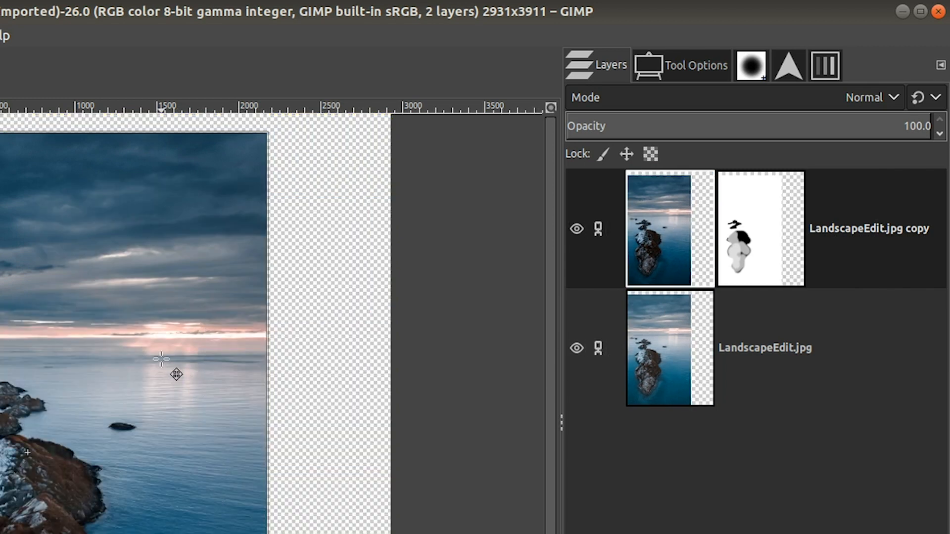
drag(161, 360, 141, 400)
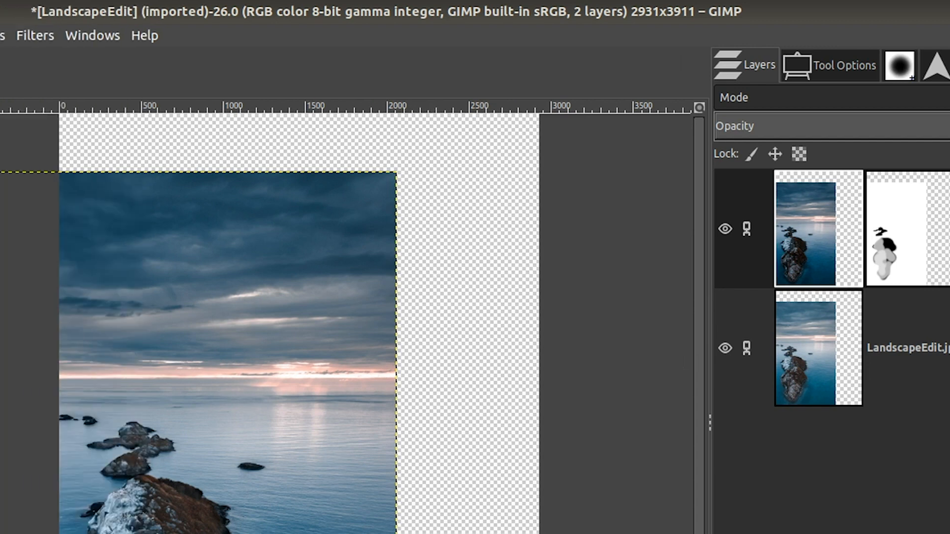
Undo both moves of the linked layers and unlink them.
click(52, 33)
click(72, 63)
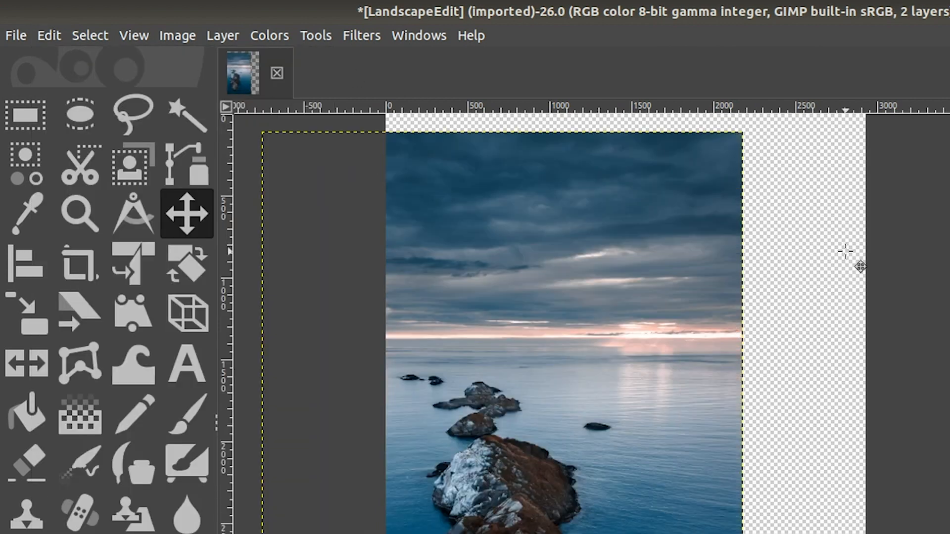
click(59, 37)
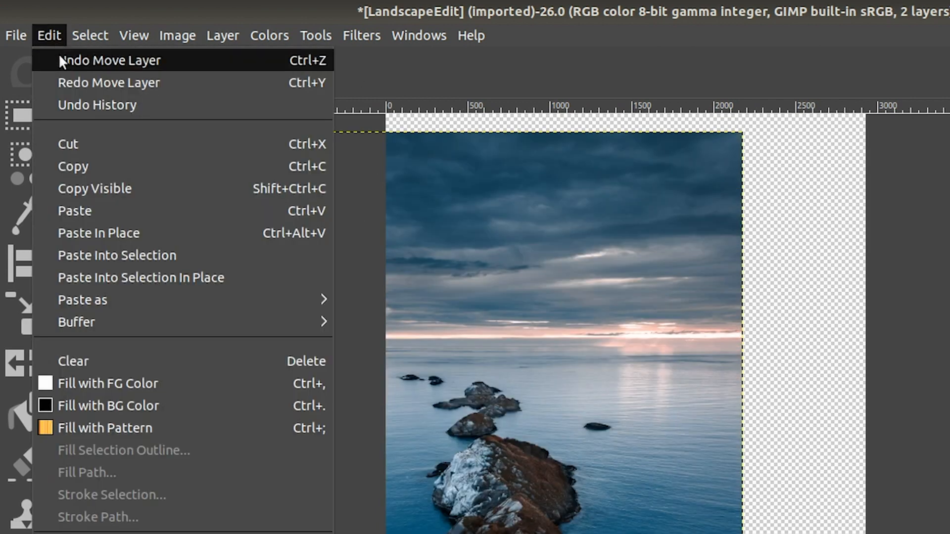
click(61, 58)
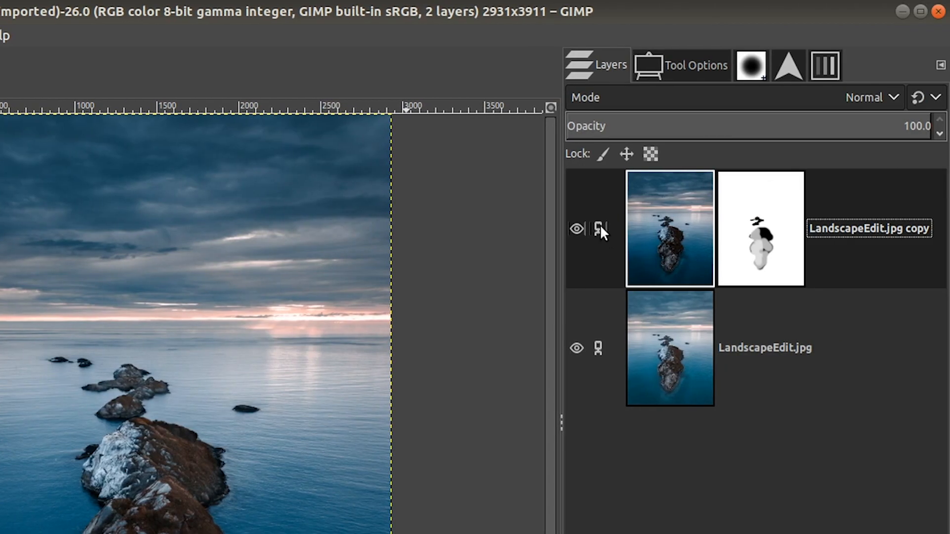
click(600, 228)
Lock the pixels of the LandscapeEdit.jpg copy layer, switch to the Paintbrush tool and release the pixel lock.
click(603, 159)
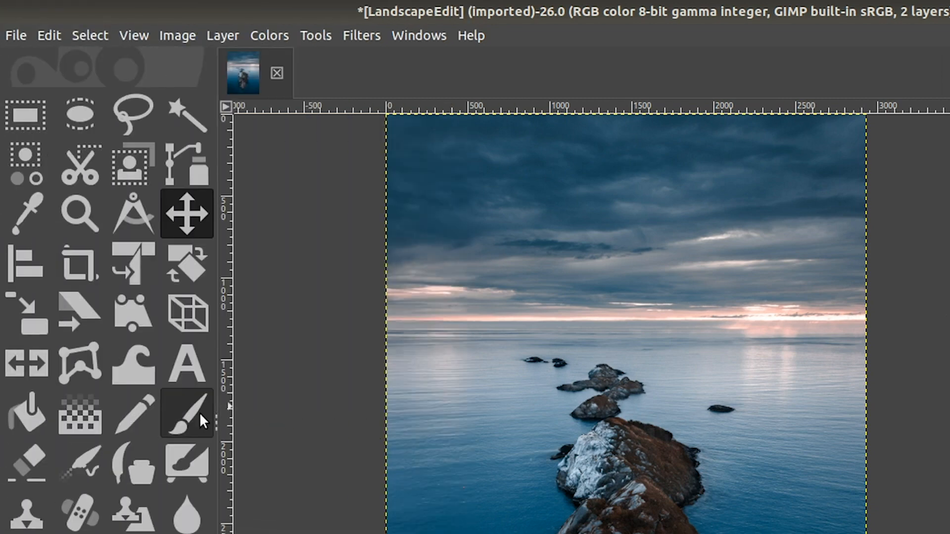
click(200, 411)
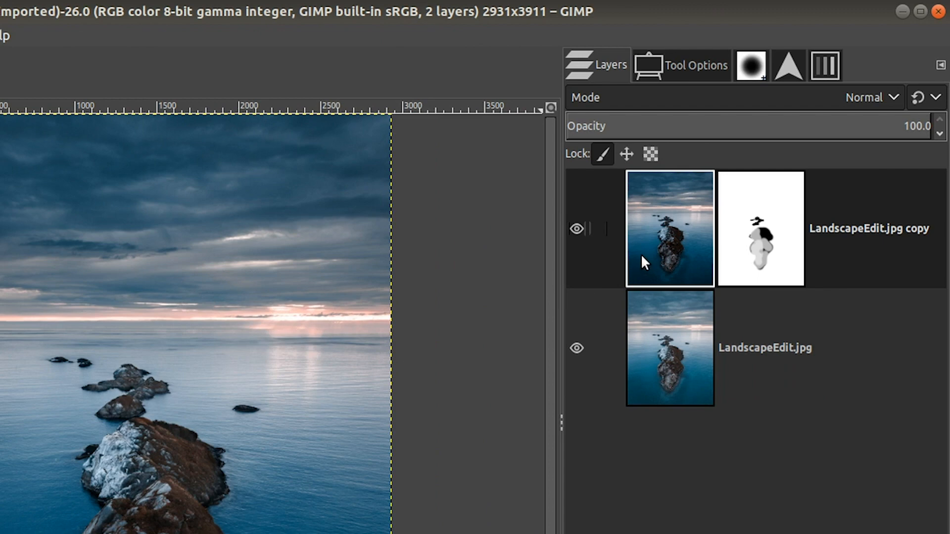
click(603, 157)
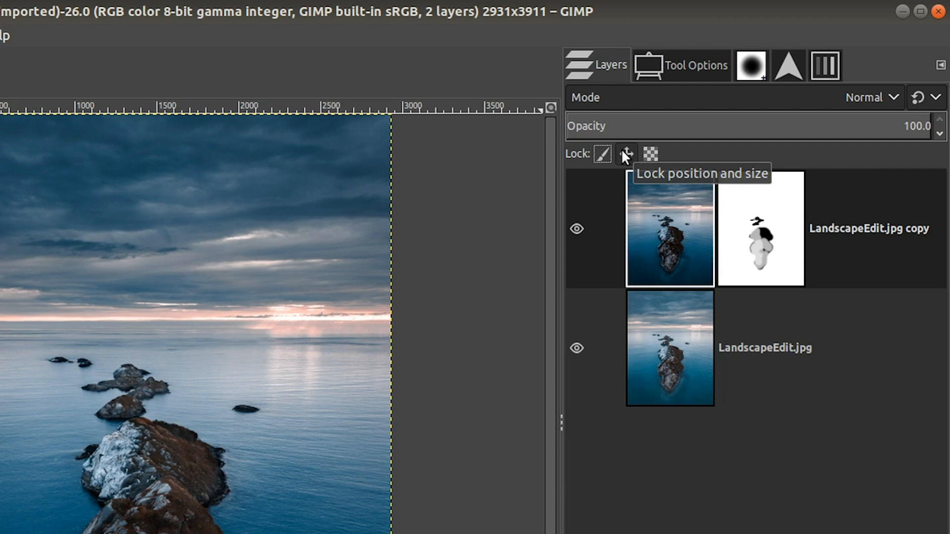
With the Move tool, lock and release the LandscapeEdit.jpg copy layer's position and size, and do the same for its alpha channel.
click(621, 150)
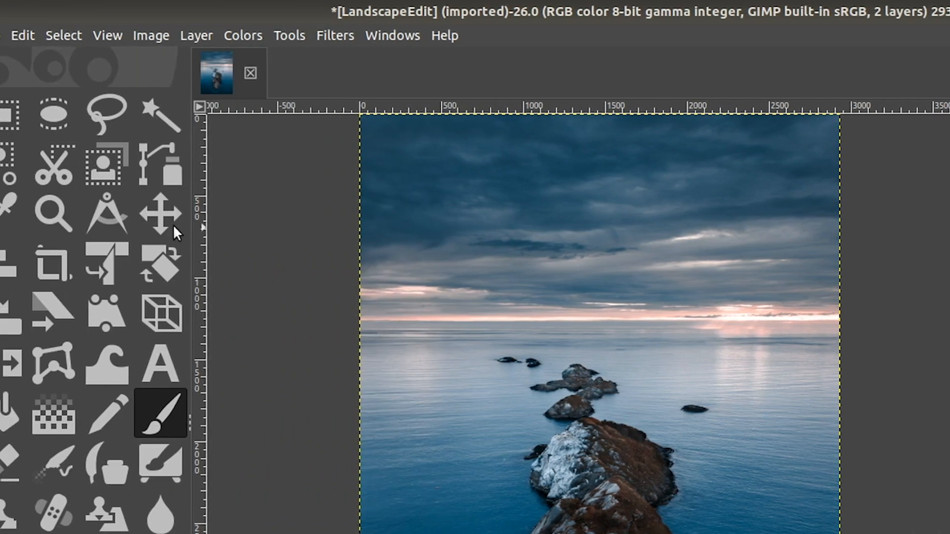
click(180, 220)
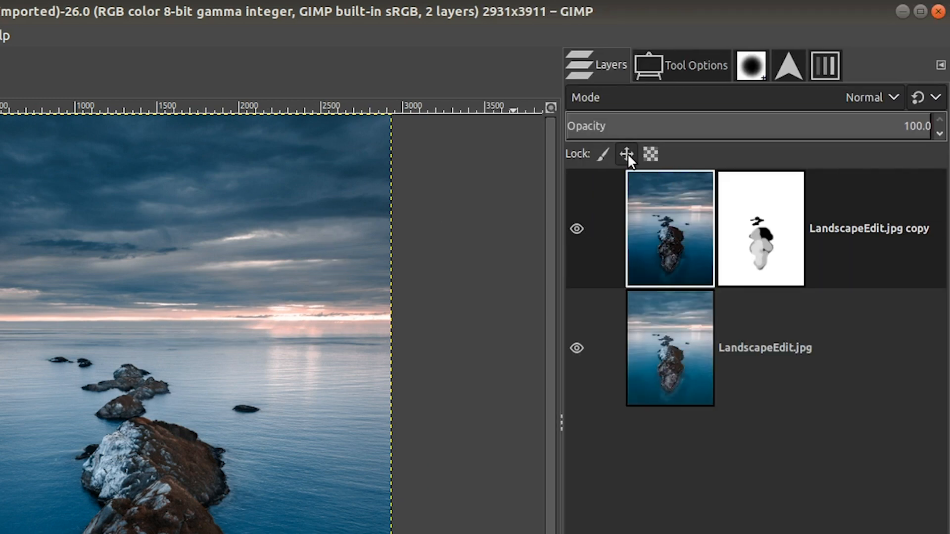
click(834, 153)
click(651, 154)
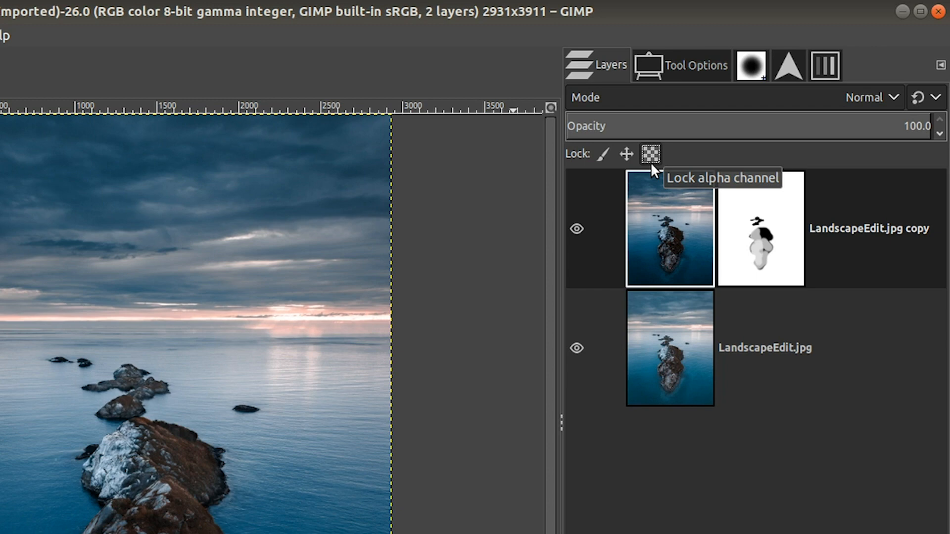
click(652, 154)
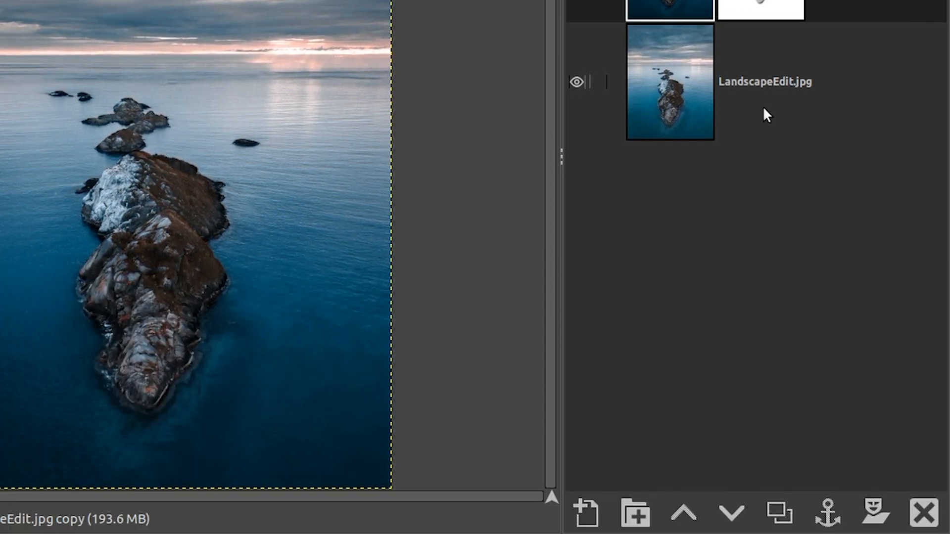
Create a new layer group and place the LandscapeEdit.jpg copy layer inside it.
click(634, 510)
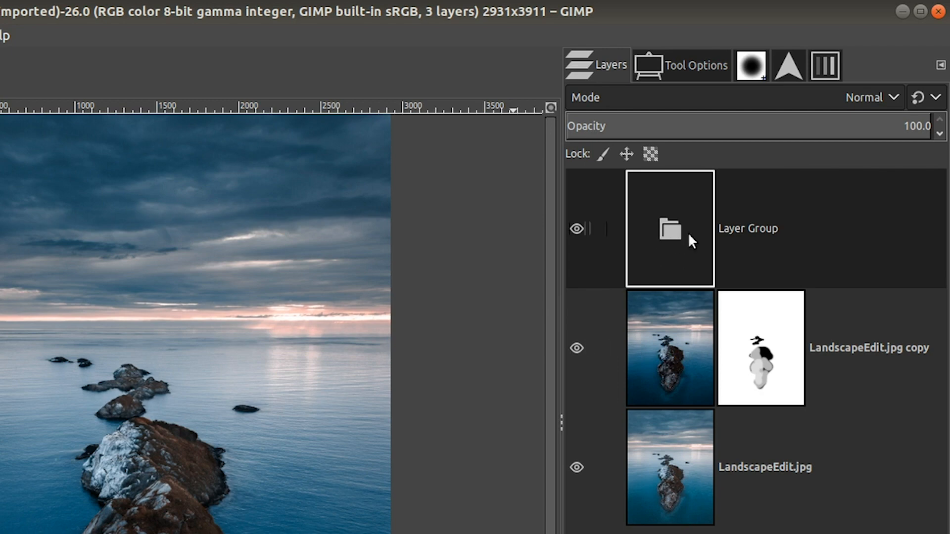
click(673, 345)
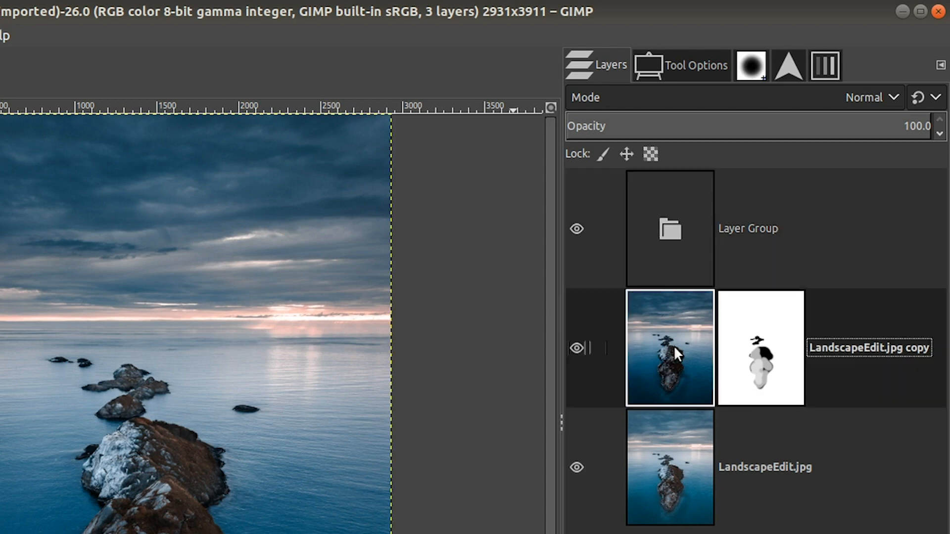
drag(673, 345, 707, 232)
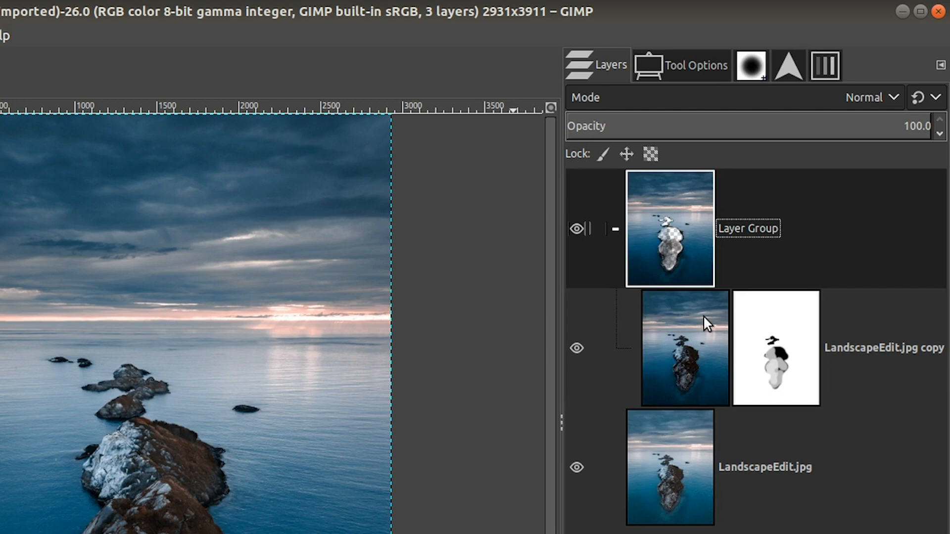
Add the LandscapeEdit.jpg layer to the layer group below the copy and collapse the group.
click(615, 228)
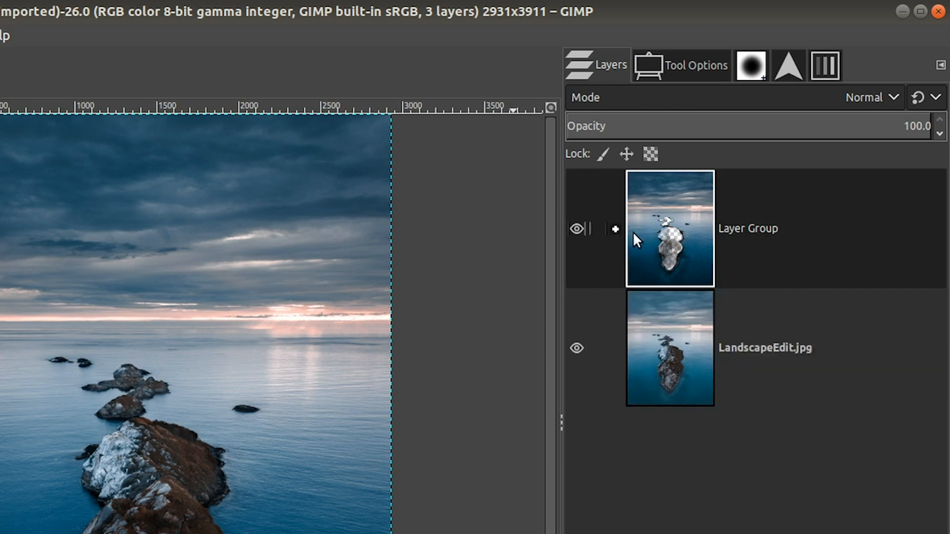
click(615, 229)
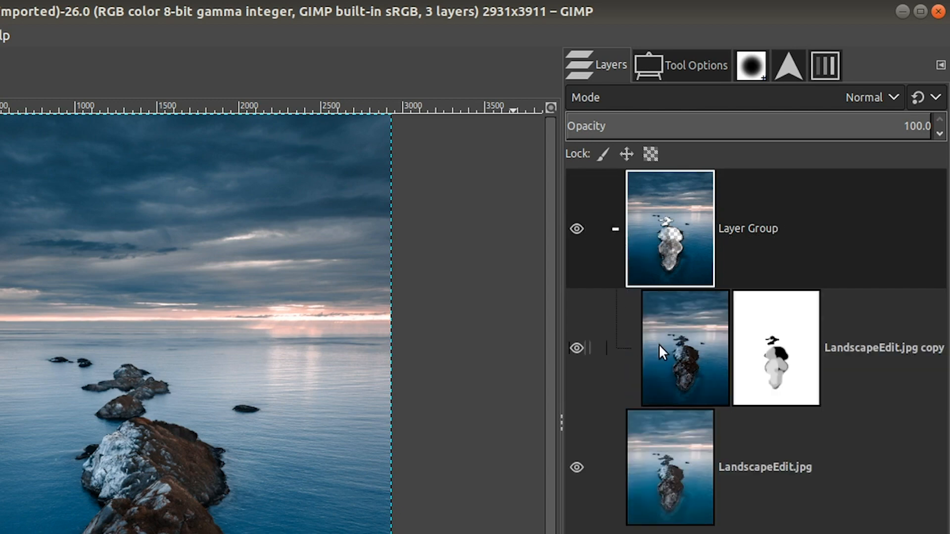
drag(657, 464, 706, 413)
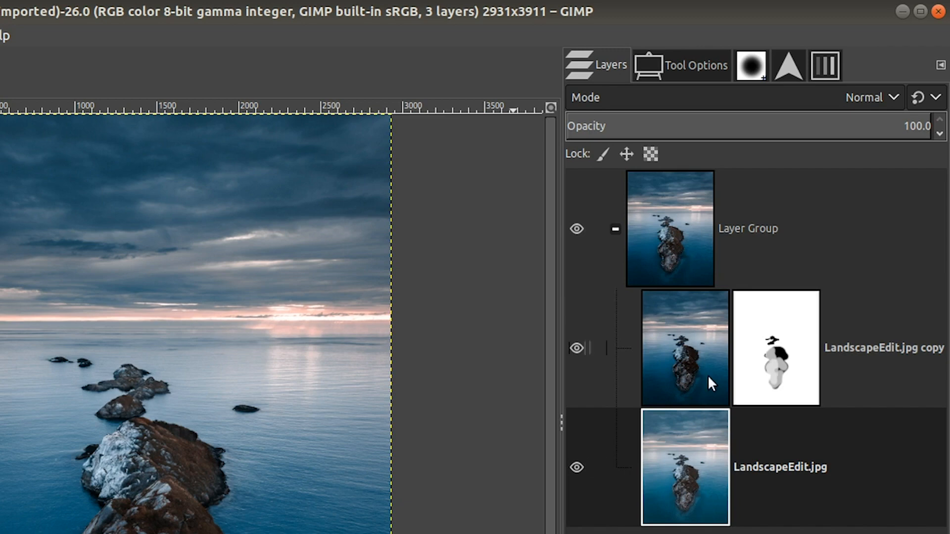
click(616, 229)
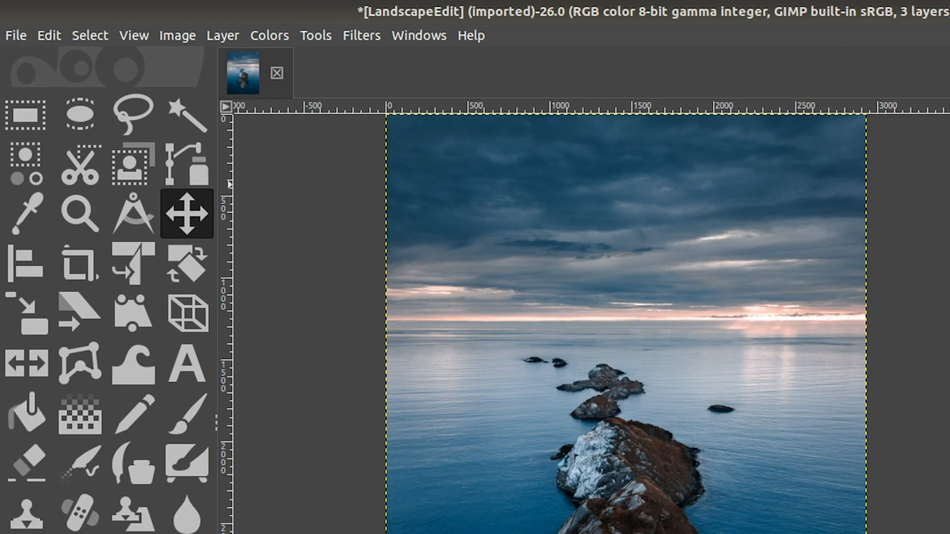
Undo placing both layers in the layer group and delete the empty group.
click(50, 36)
click(53, 56)
click(51, 34)
click(58, 57)
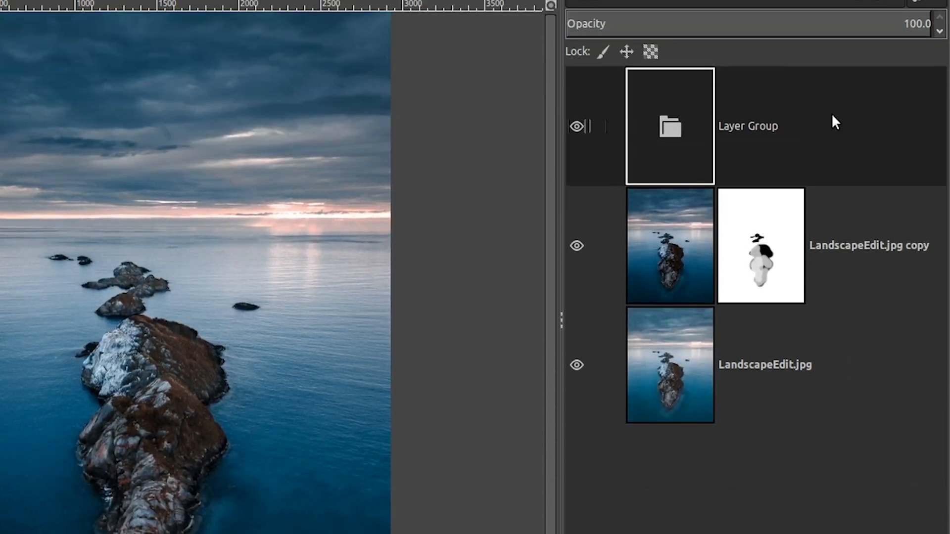
right_click(834, 223)
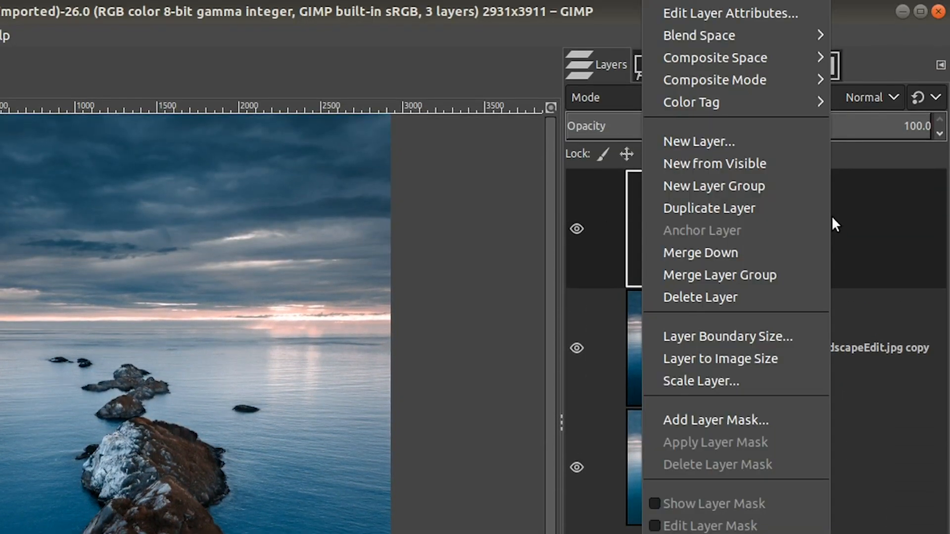
click(732, 296)
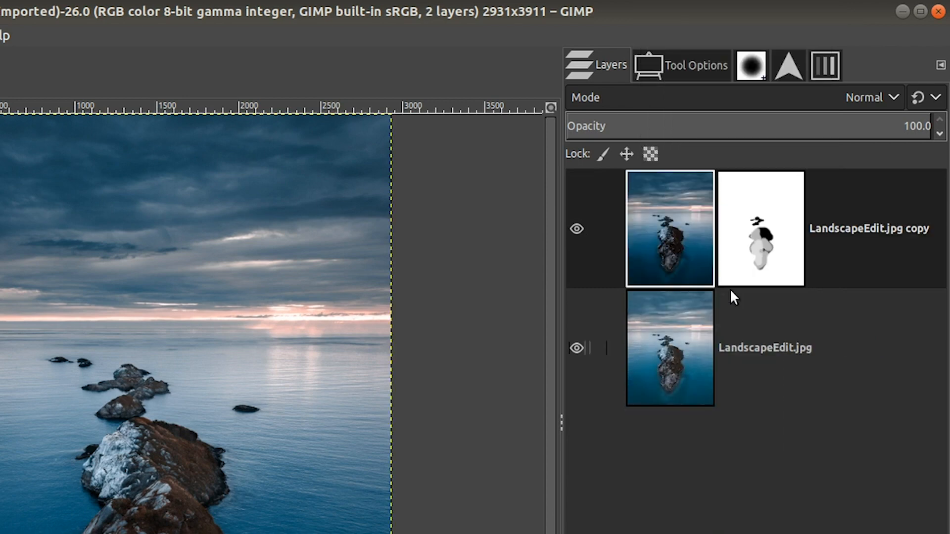
Disable the layer mask of the LandscapeEdit.jpg copy layer.
click(798, 253)
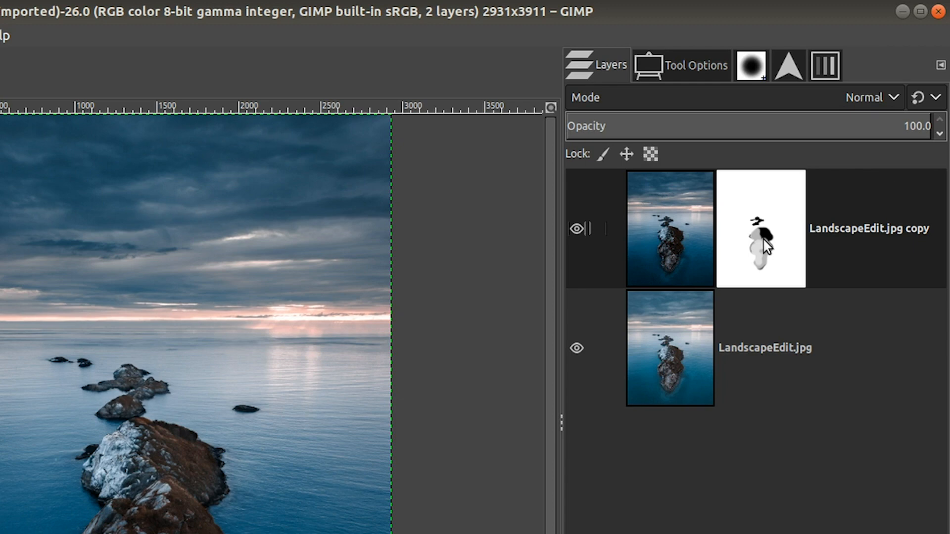
right_click(839, 255)
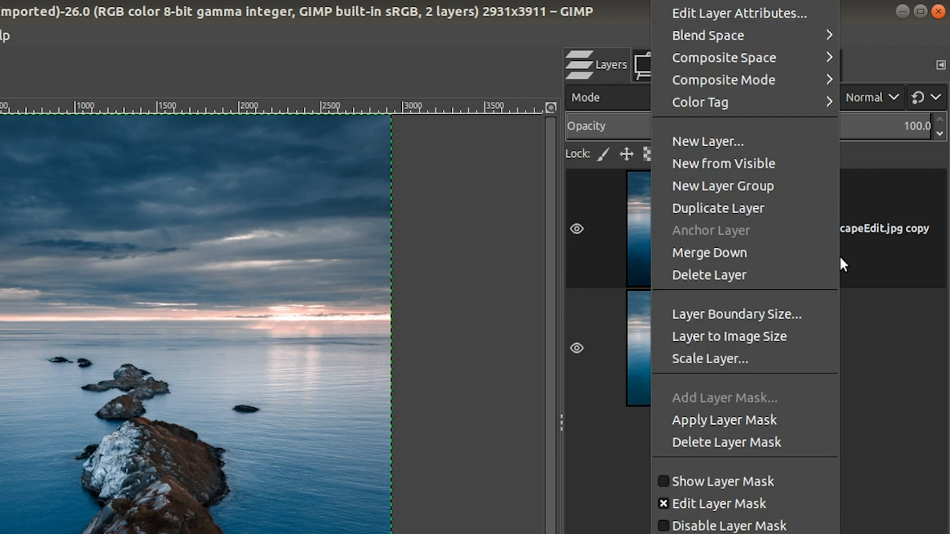
click(709, 527)
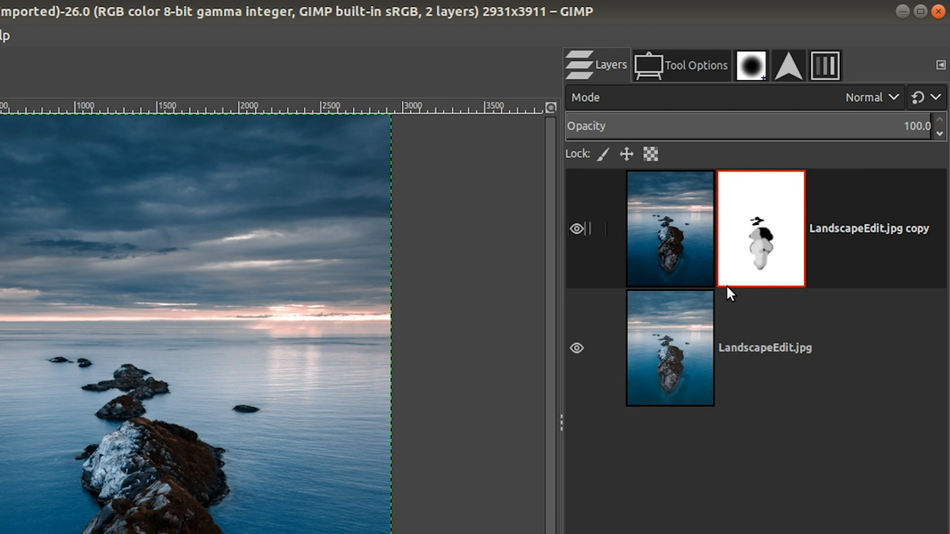
Re-enable the layer mask of the LandscapeEdit.jpg copy layer.
right_click(833, 253)
click(719, 513)
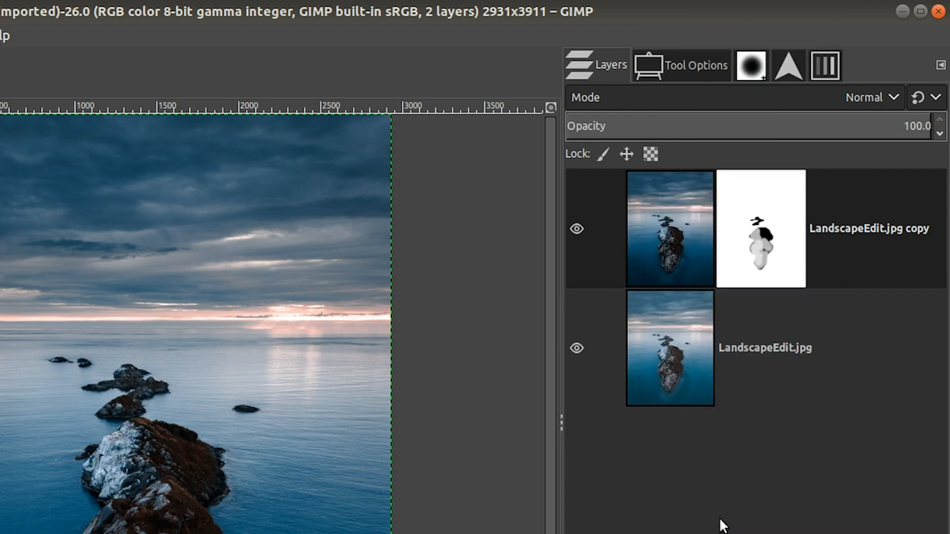
right_click(851, 259)
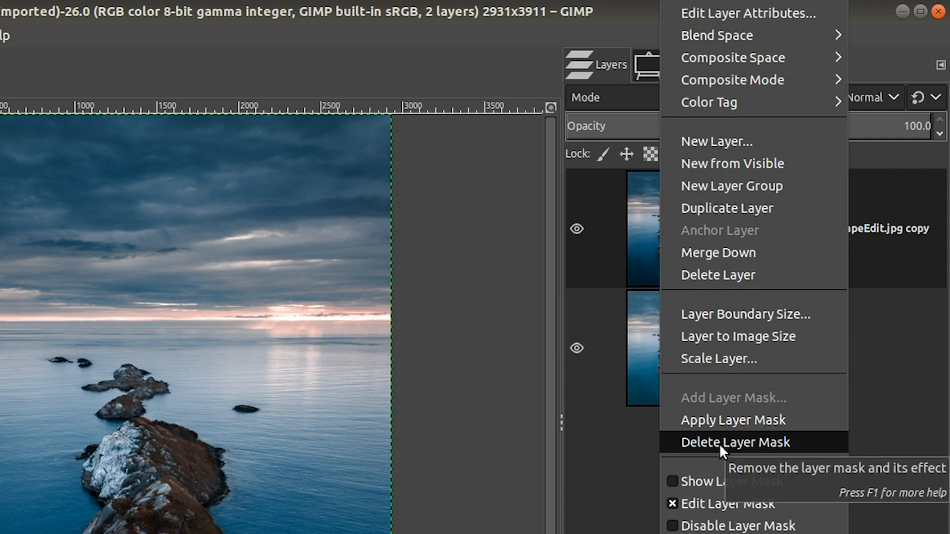
click(876, 284)
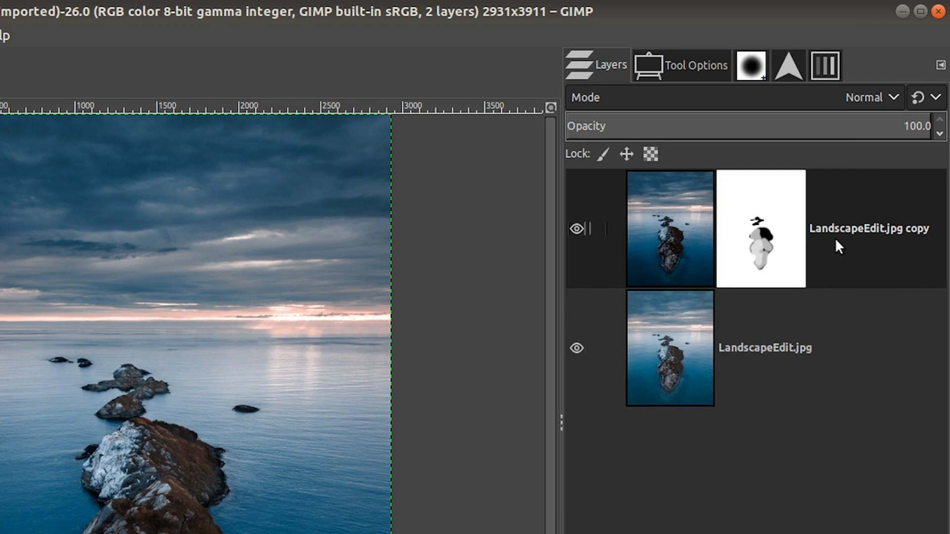
Assign the Blue color tag to the LandscapeEdit.jpg copy layer.
right_click(843, 257)
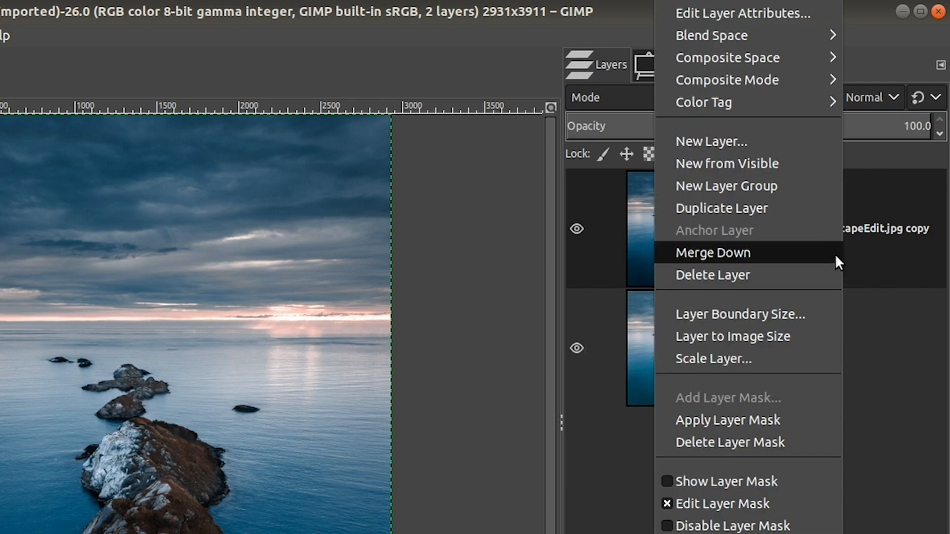
mouse_move(758, 104)
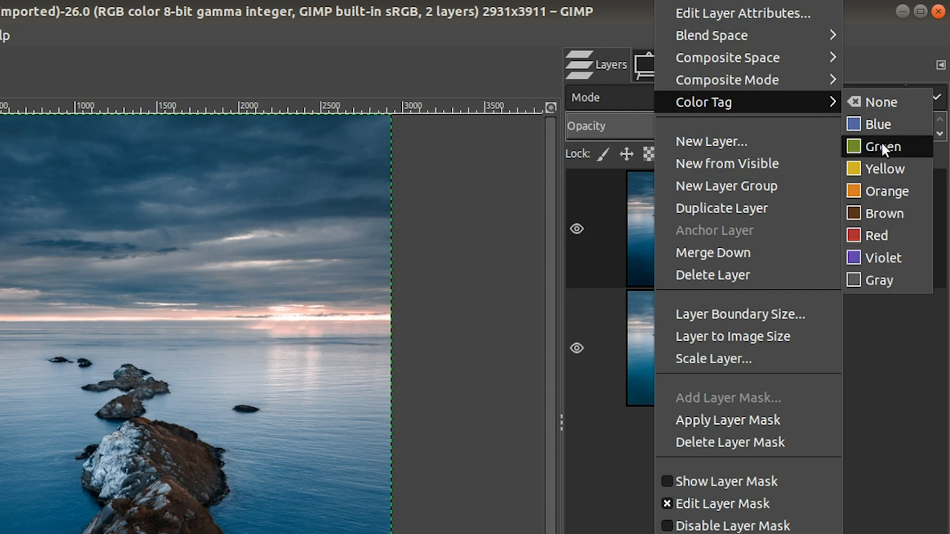
click(880, 126)
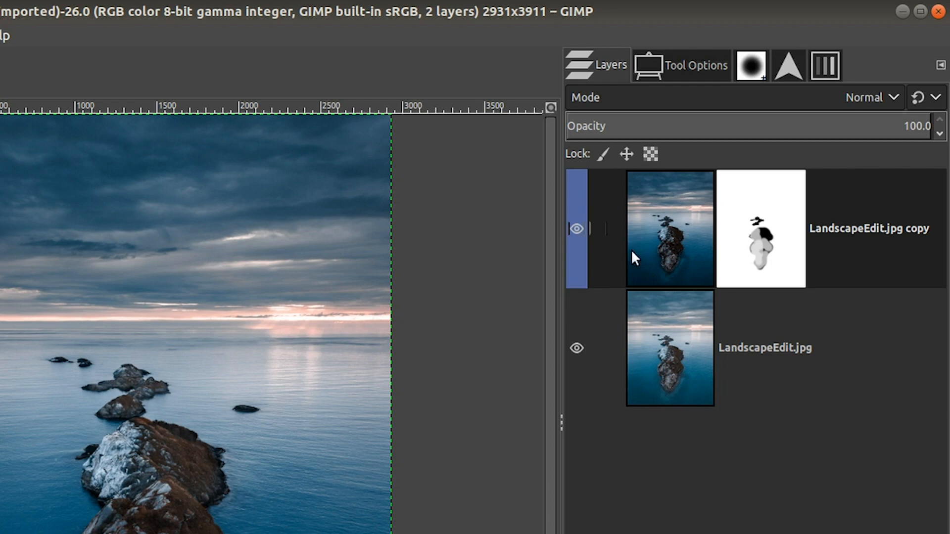
Select the original LandscapeEdit.jpg layer and give it the Yellow color tag.
click(855, 337)
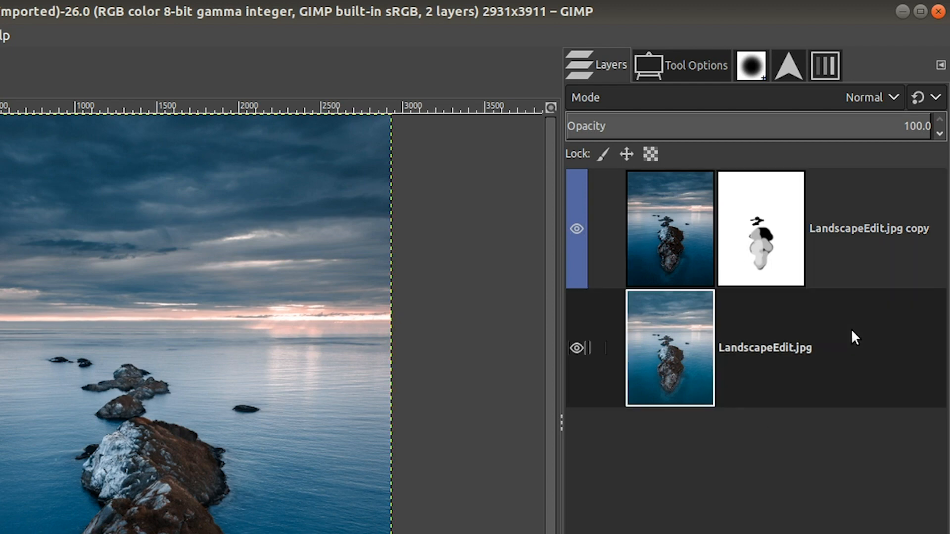
right_click(853, 334)
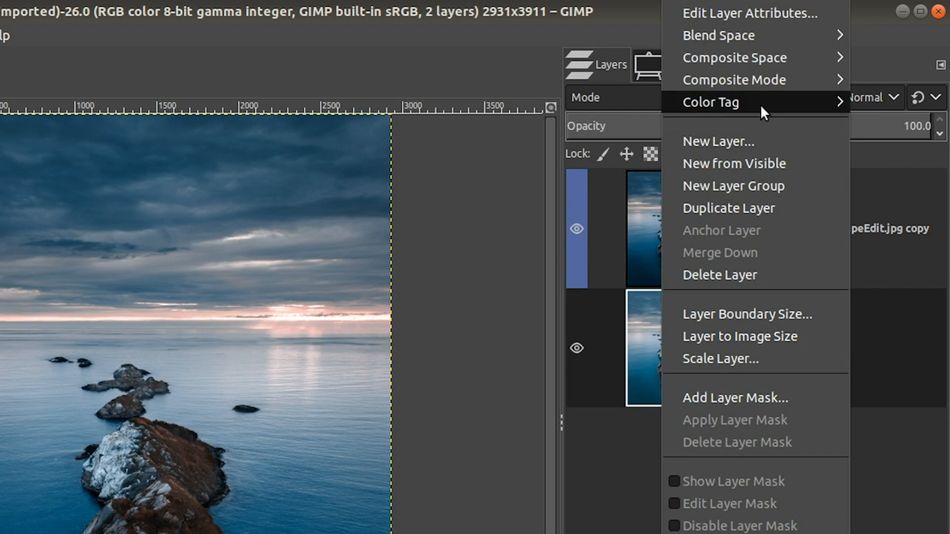
mouse_move(762, 106)
click(898, 167)
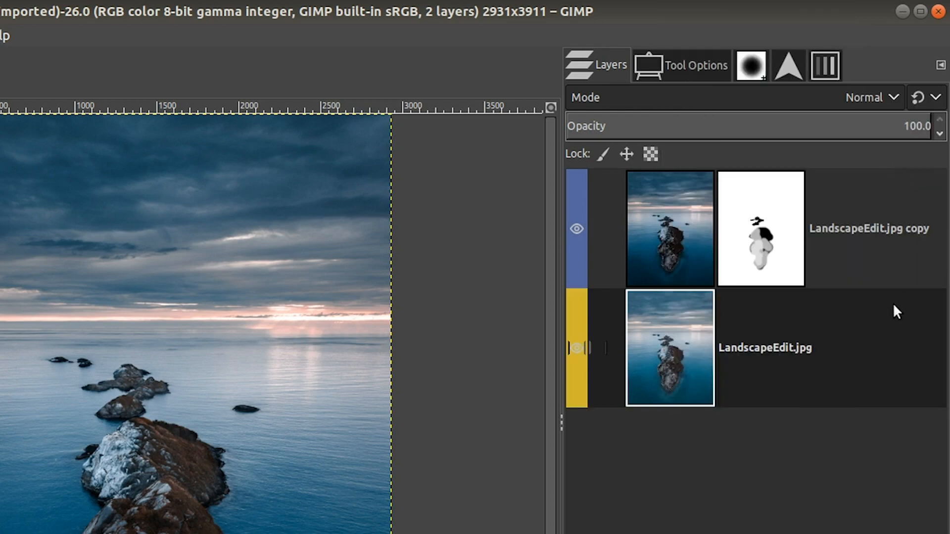